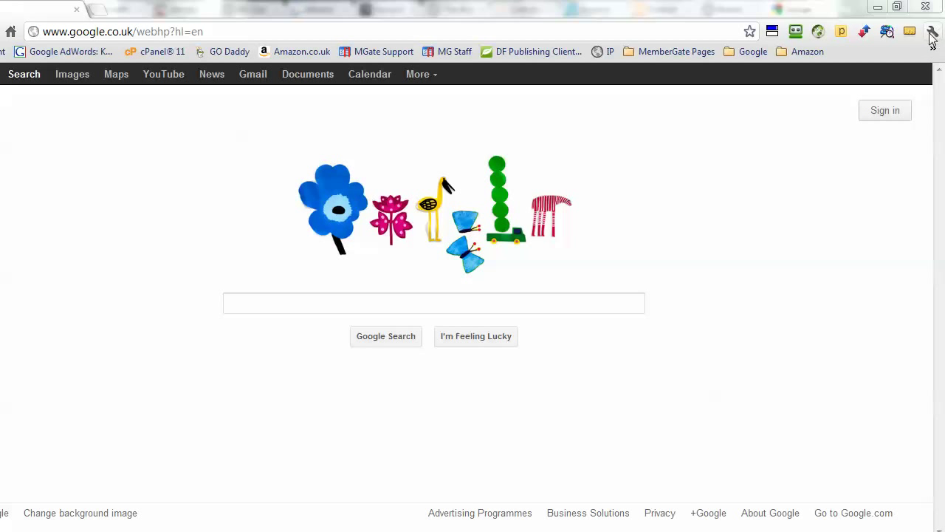
# Step: Open Chrome's Options page from the wrench menu and go to Personal Stuff
pyautogui.click(931, 33)
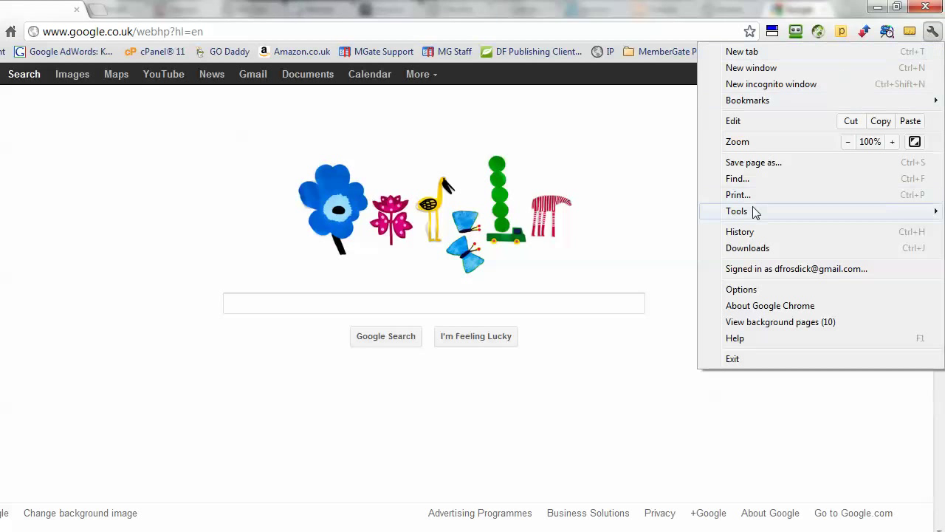
pyautogui.click(744, 289)
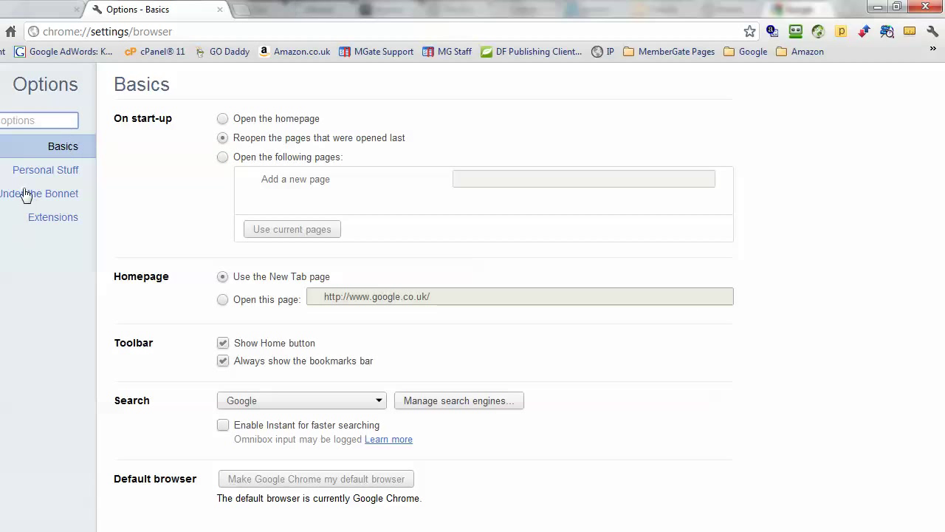
pyautogui.click(56, 176)
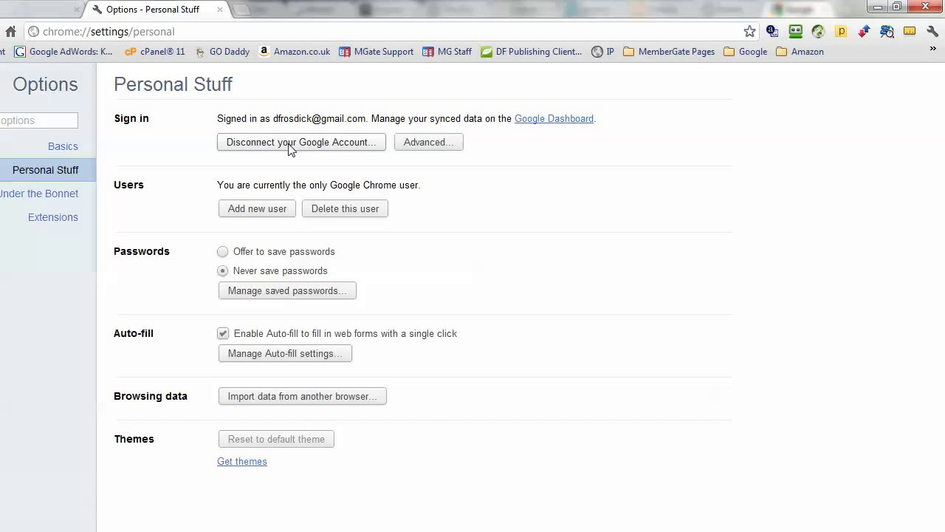
pyautogui.click(429, 142)
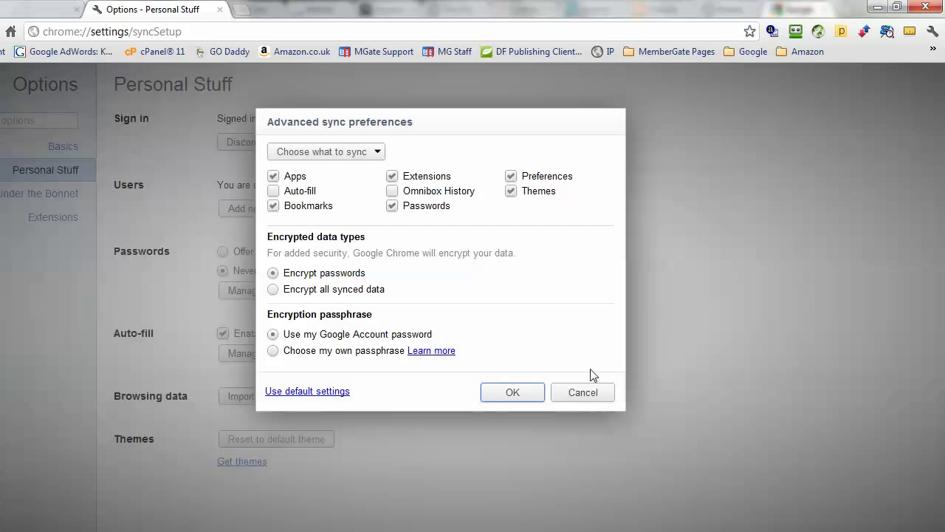
pyautogui.click(583, 393)
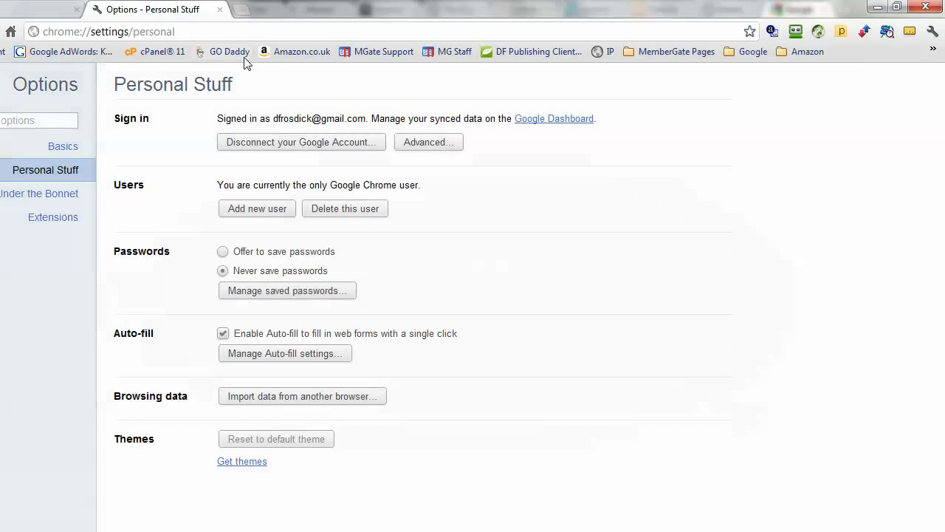
pyautogui.click(220, 10)
pyautogui.click(934, 34)
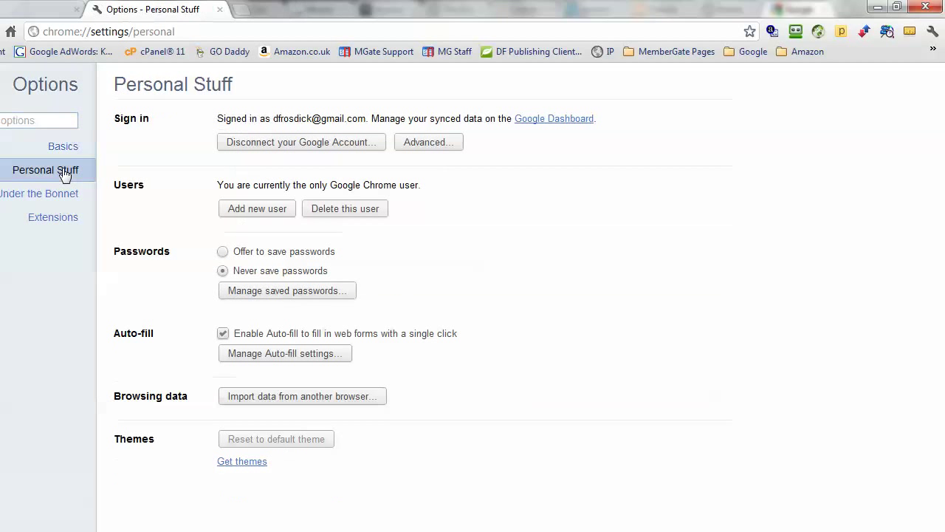
# Step: Reopen Advanced sync preferences, where everything except Auto-fill and Omnibox History syncs
pyautogui.click(416, 145)
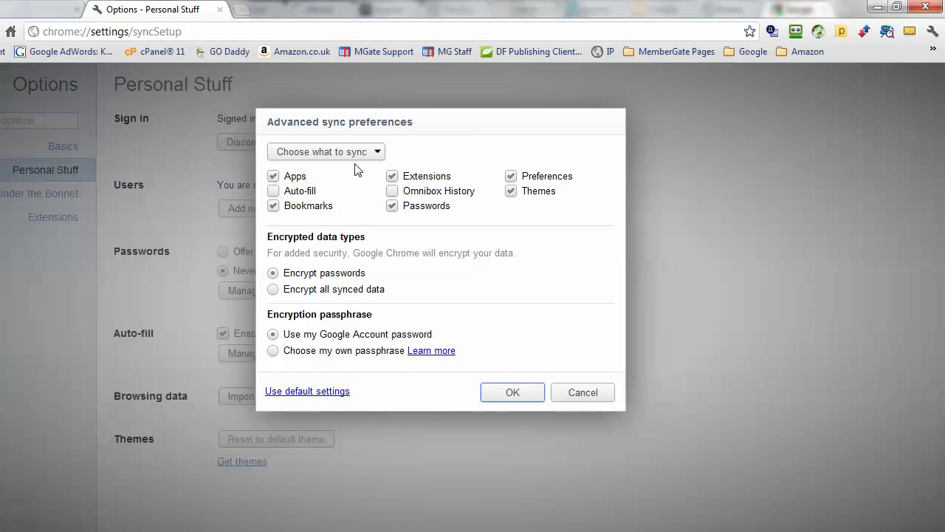